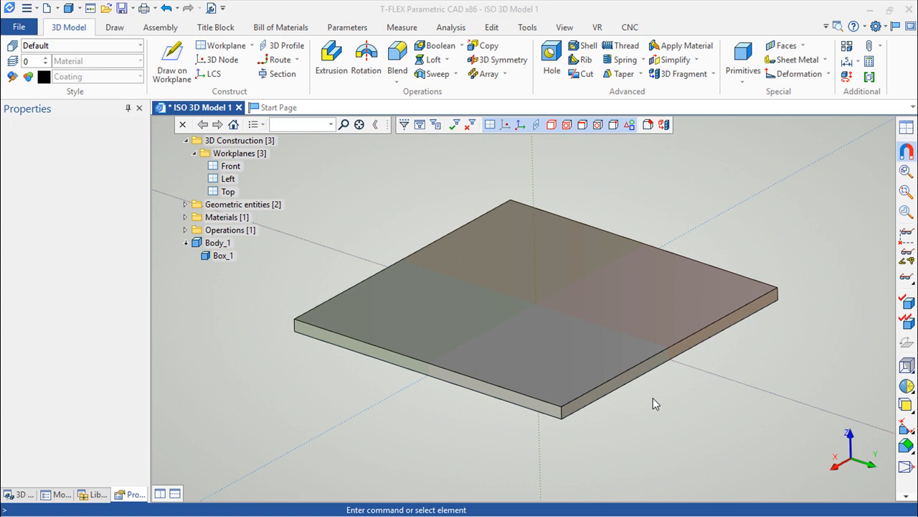
Create a finite element study of type Mode Superposition for the plate body.
left_click(629, 370)
left_click(460, 33)
left_click(70, 79)
left_click(80, 93)
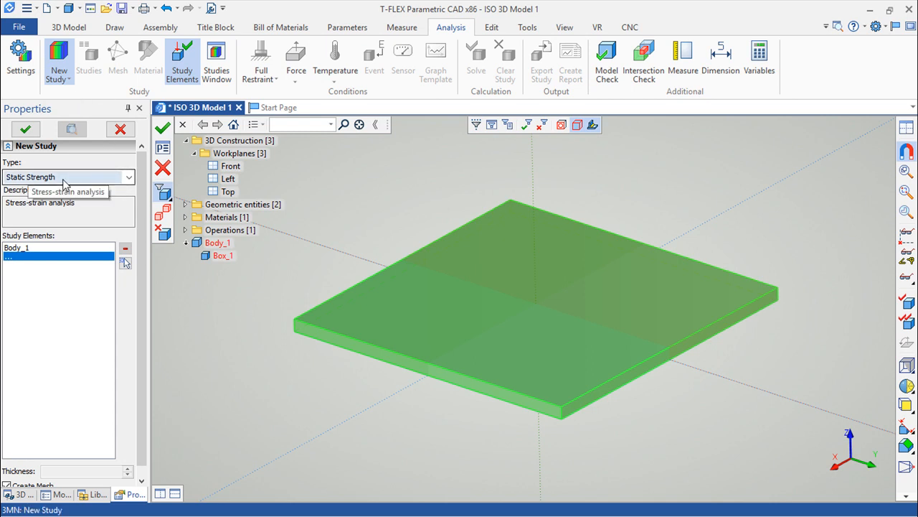
left_click(129, 177)
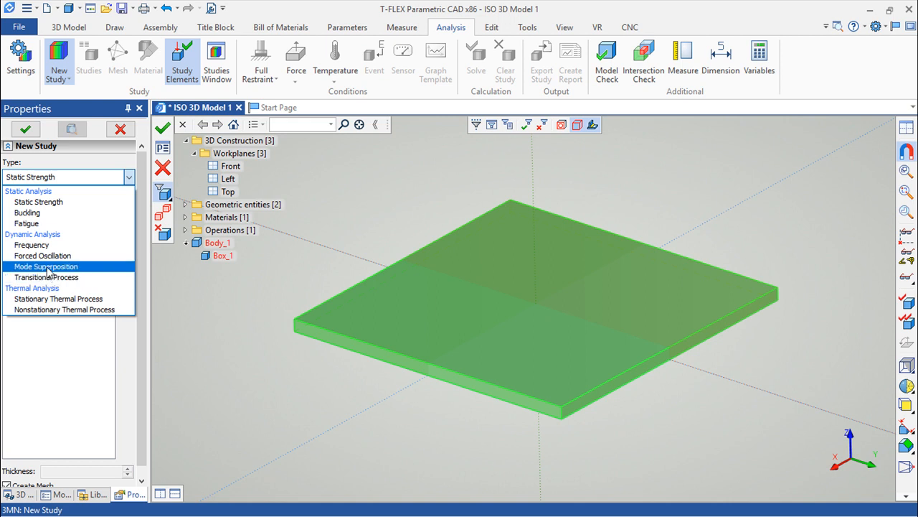
left_click(47, 269)
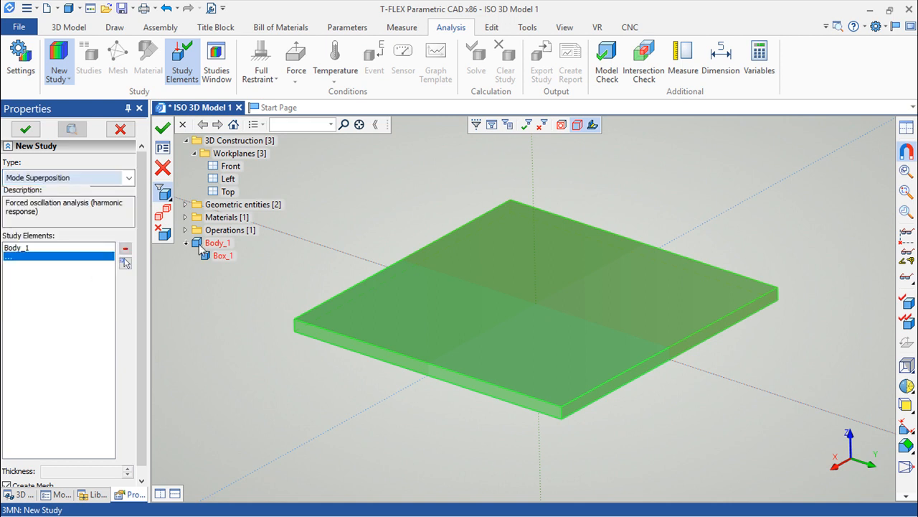
left_click(163, 129)
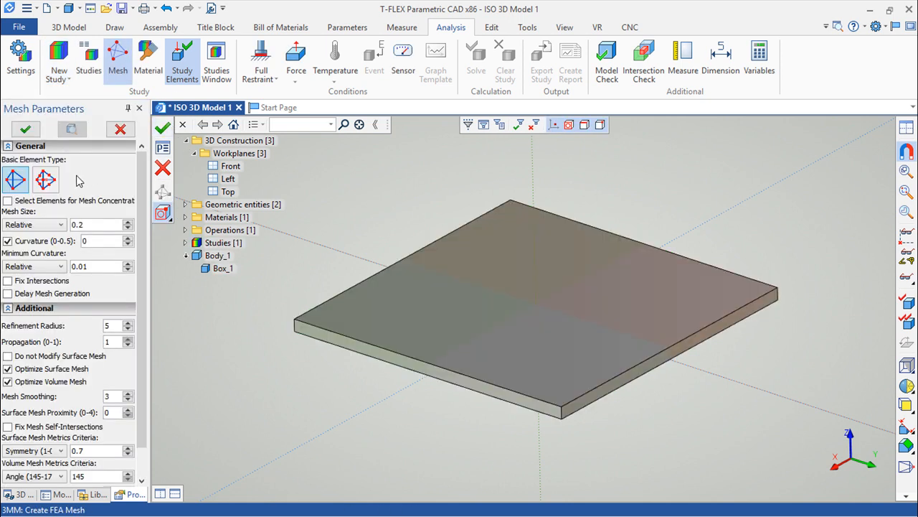
Generate the plate's finite element mesh with a relative mesh size of 0.05.
left_click(91, 223)
key("BackSpace")
type("05")
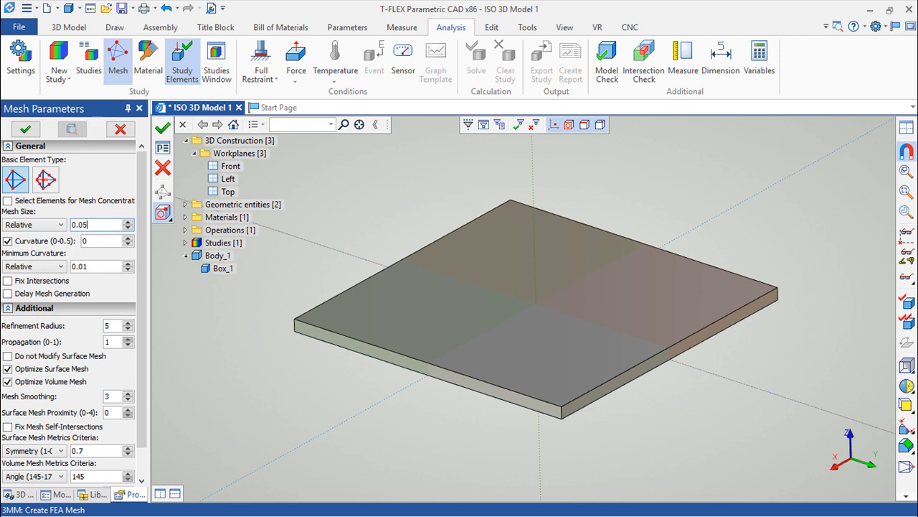
left_click(159, 130)
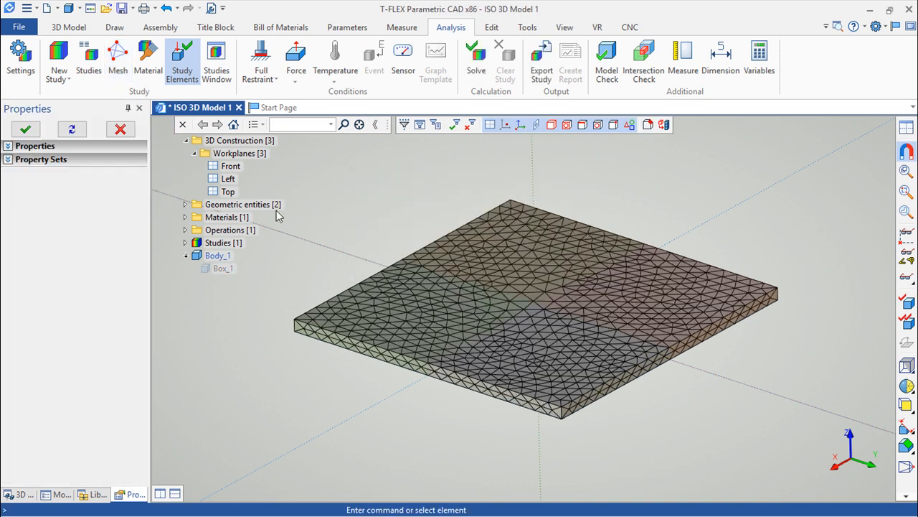
Apply an initial velocity of 10 m/s to the plate body, directed along its upper edge parallel to the X axis.
left_click(295, 77)
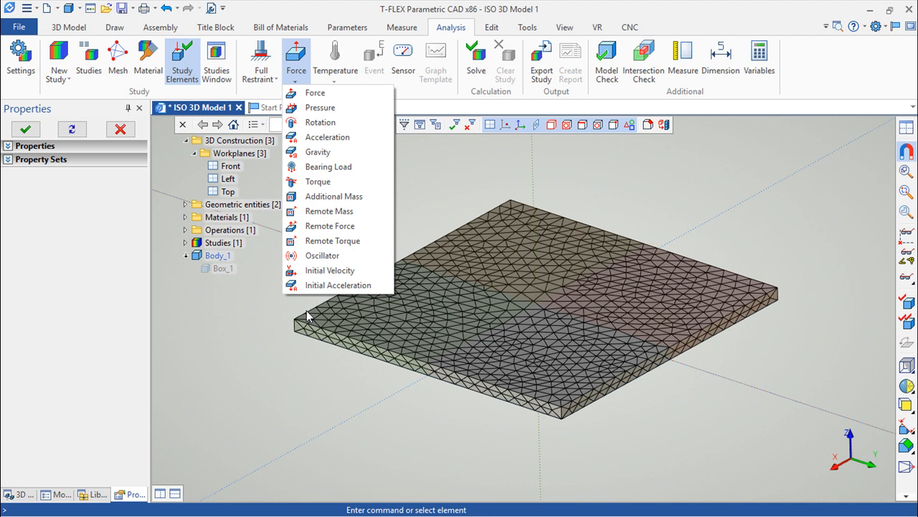
left_click(336, 270)
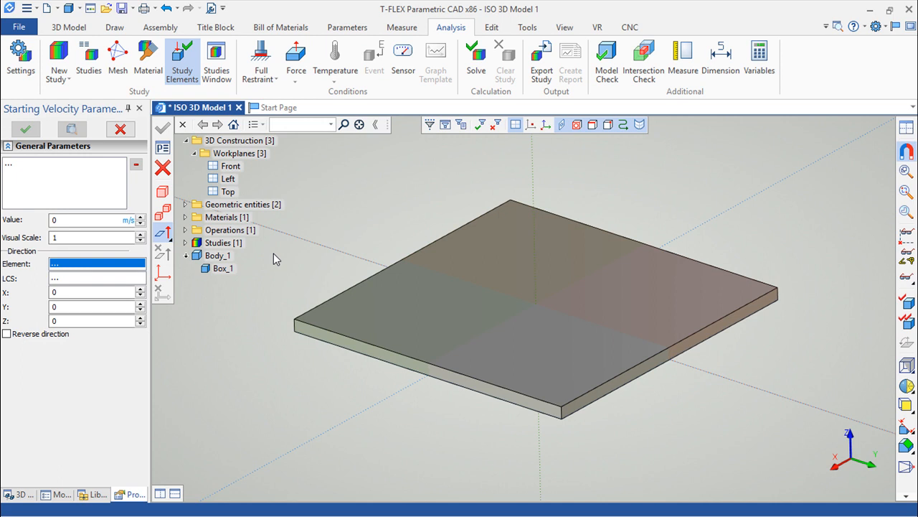
left_click(160, 195)
left_click(455, 309)
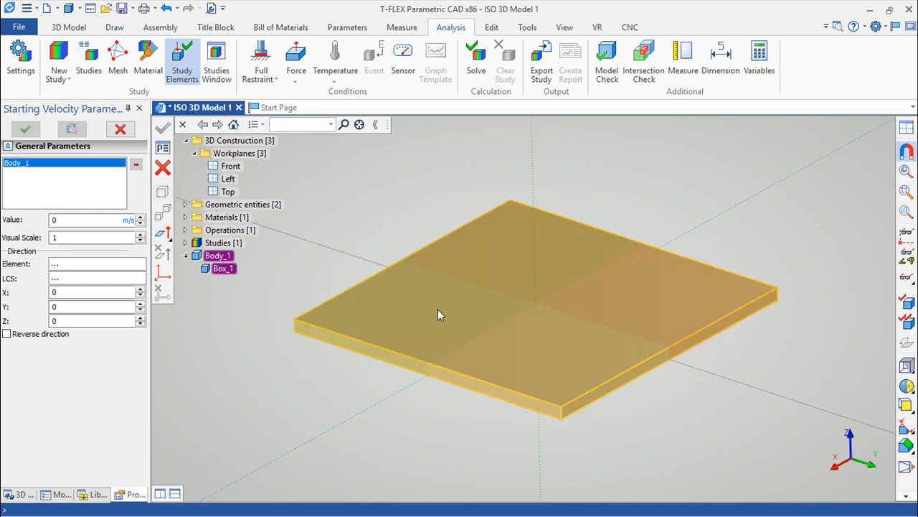
double_click(66, 221)
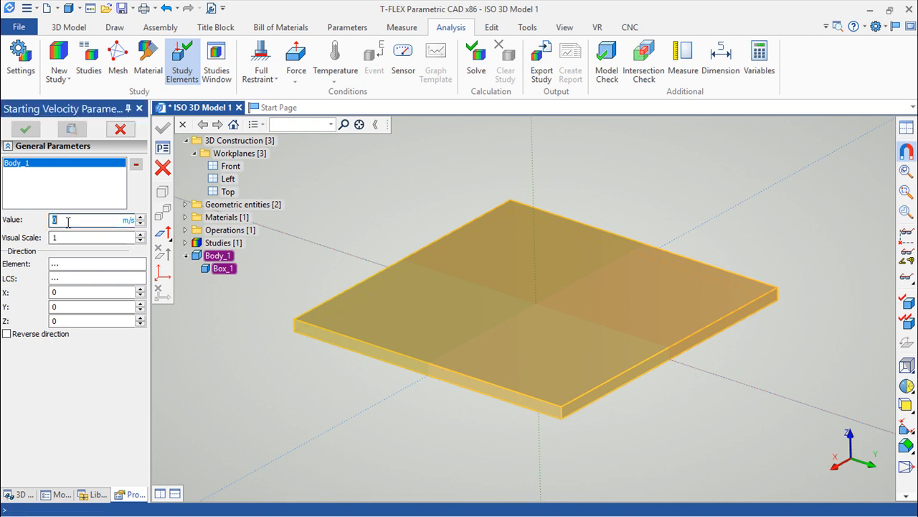
type("10")
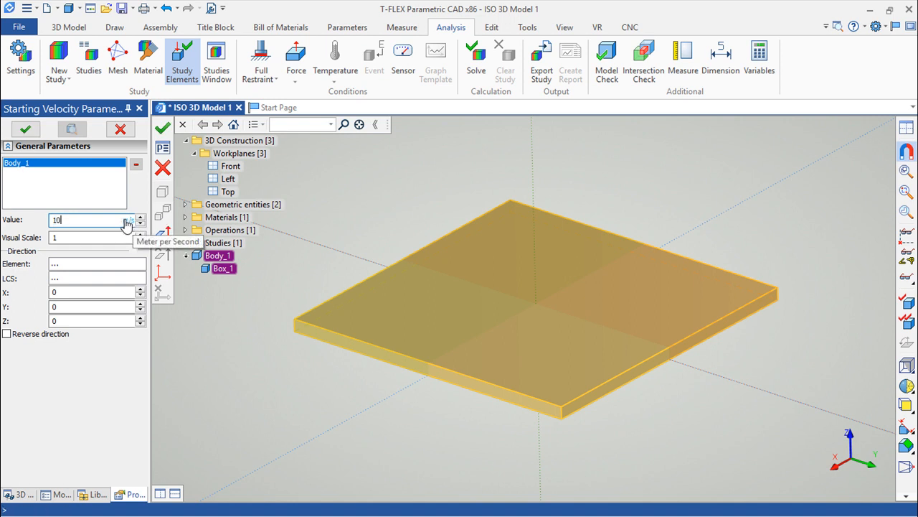
left_click(164, 235)
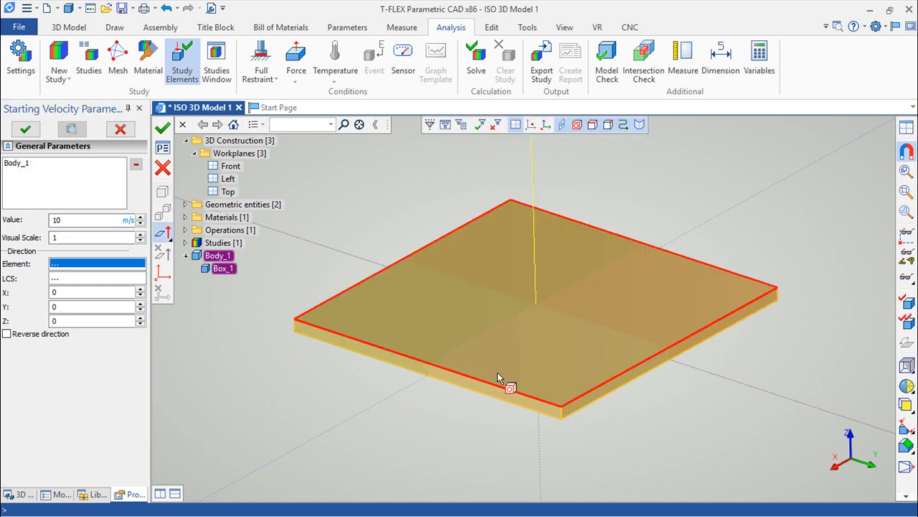
left_click(610, 381)
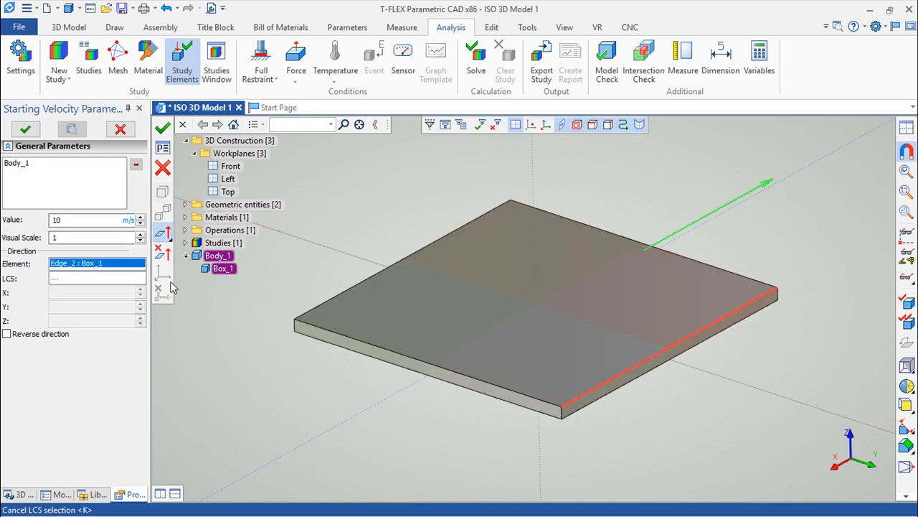
left_click(163, 127)
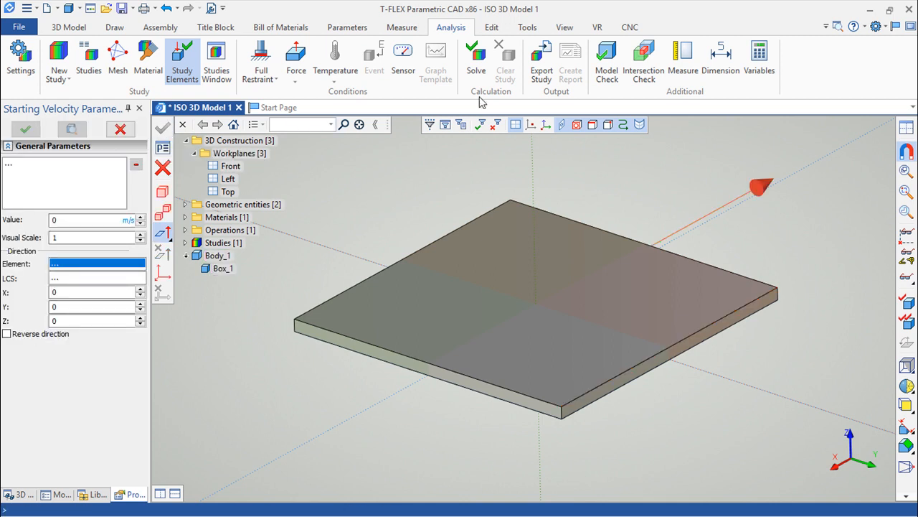
Try to solve the mode superposition study with a final modeling time of 10 seconds.
left_click(477, 72)
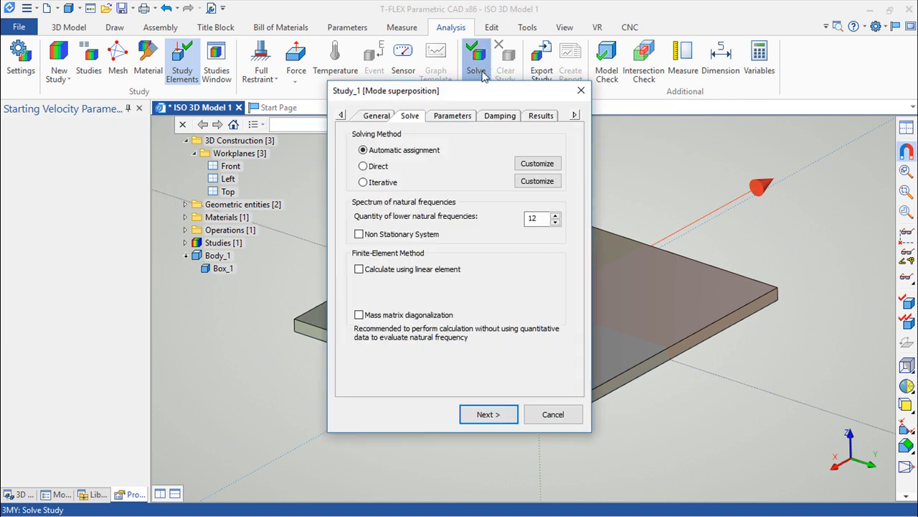
left_click(460, 116)
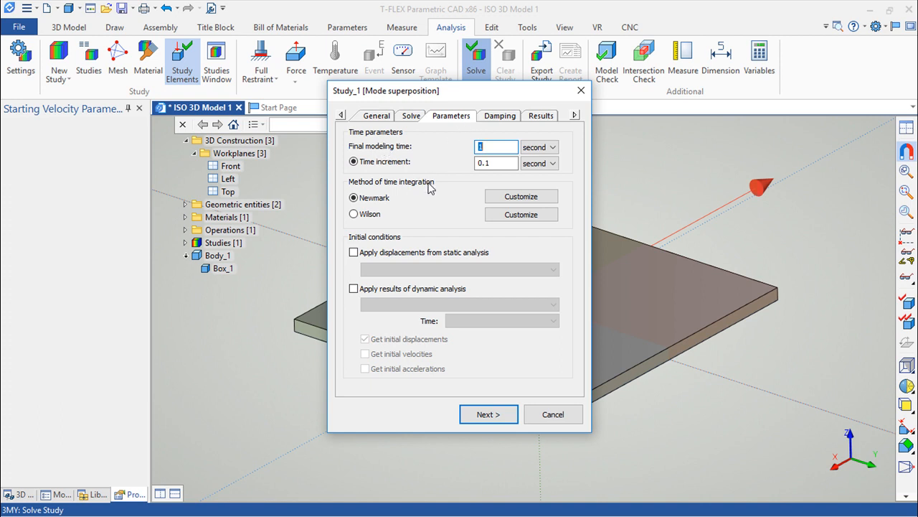
left_click(497, 147)
type("0")
left_click(540, 118)
left_click_drag(571, 190, 571, 244)
left_click(486, 416)
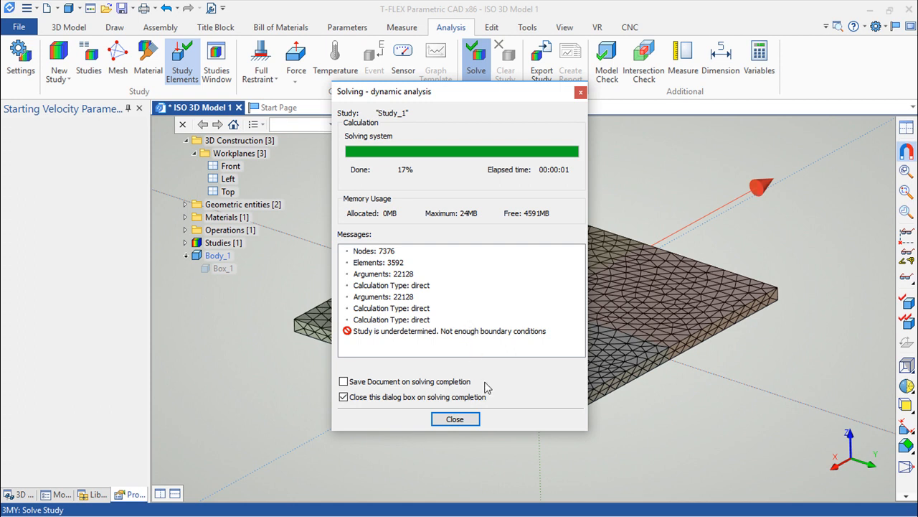
left_click(455, 420)
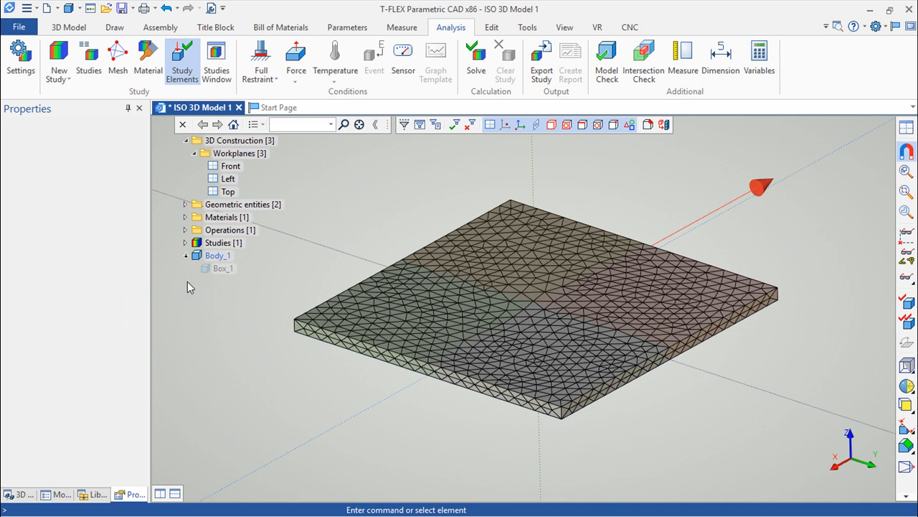
Apply an initial acceleration of 5 m/s² to the plate body, directed along its upper edge parallel to the Y axis.
left_click(185, 243)
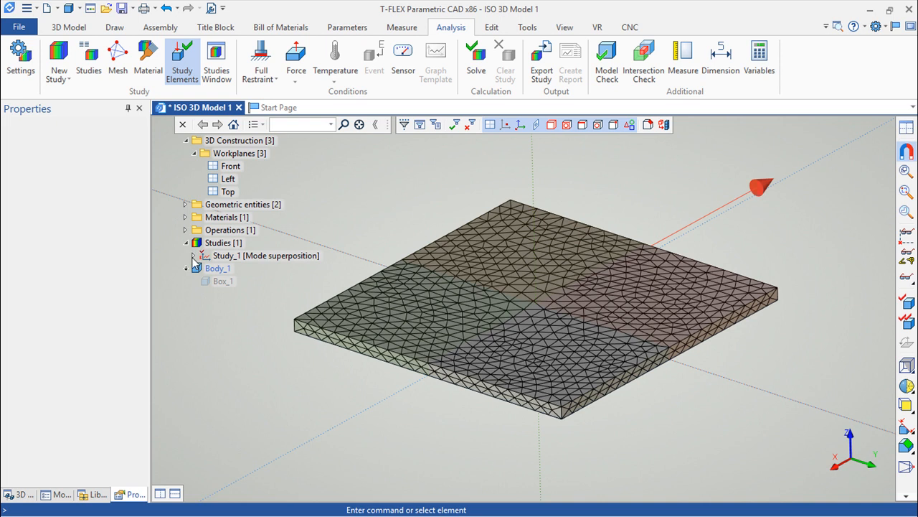
left_click(192, 256)
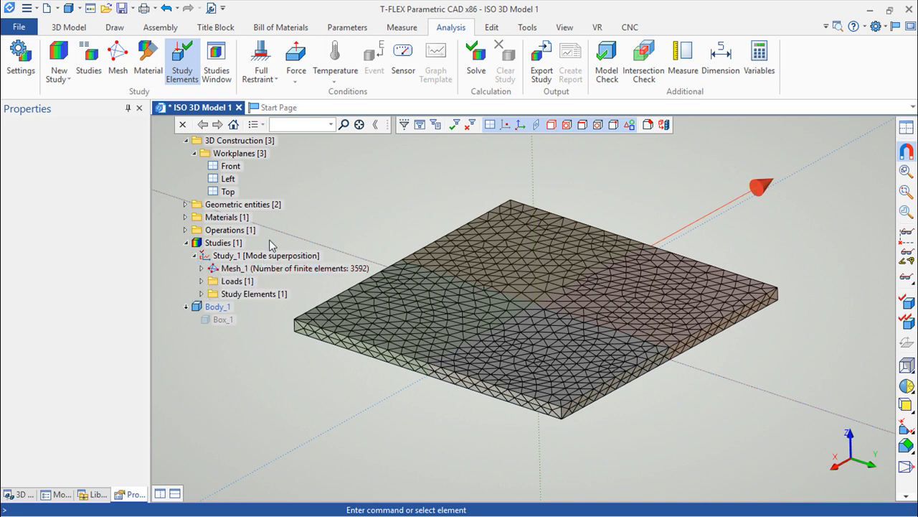
left_click(297, 84)
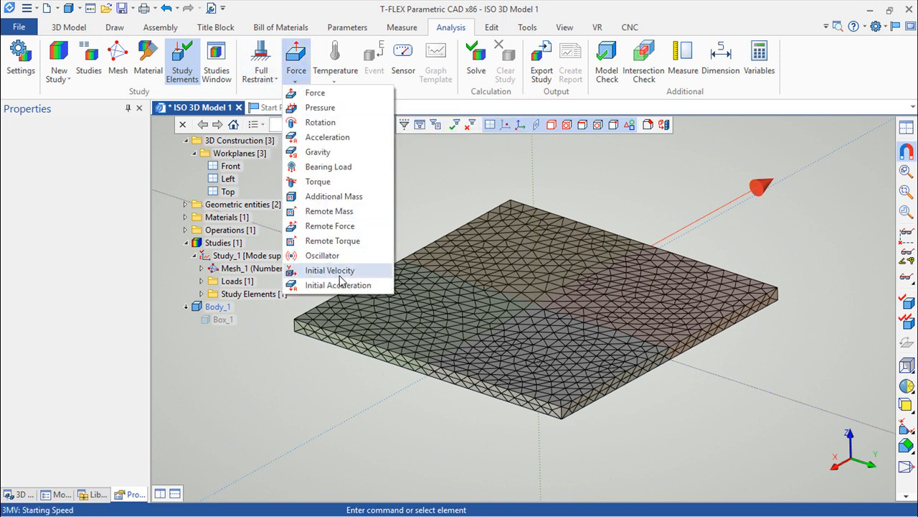
left_click(347, 286)
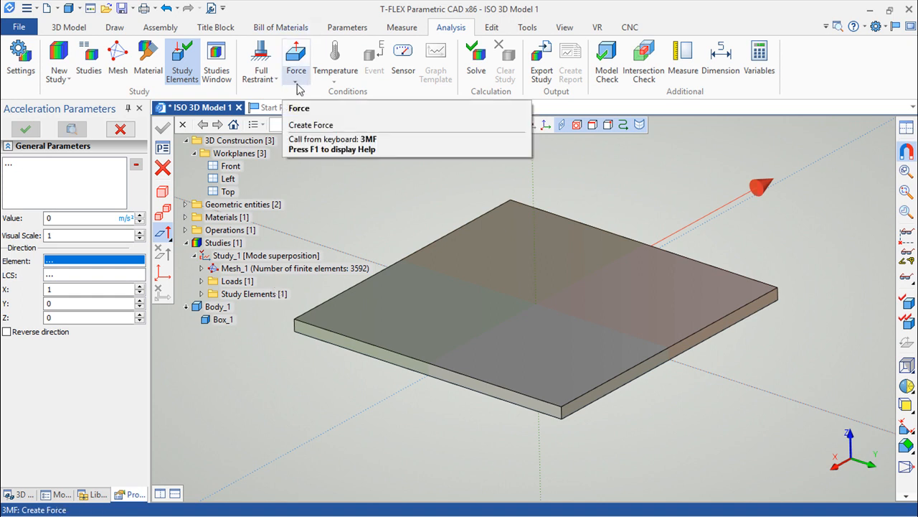
left_click(656, 379)
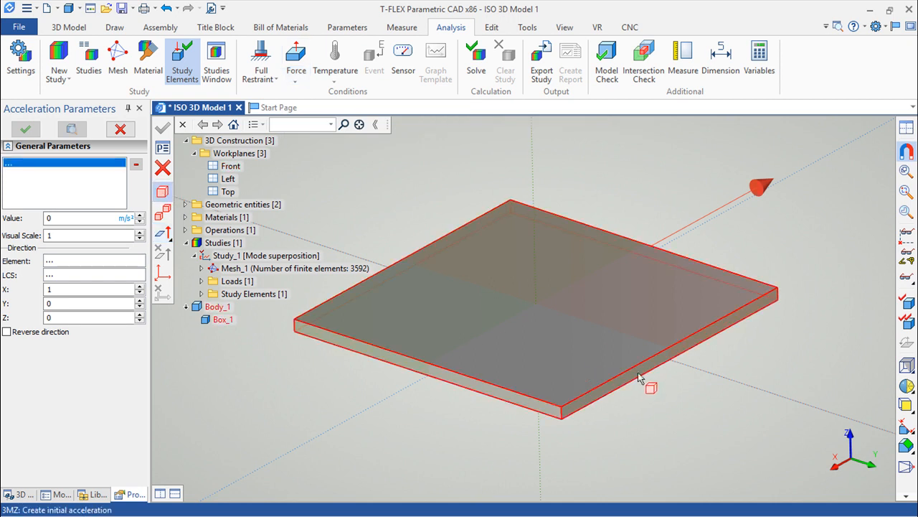
left_click(582, 341)
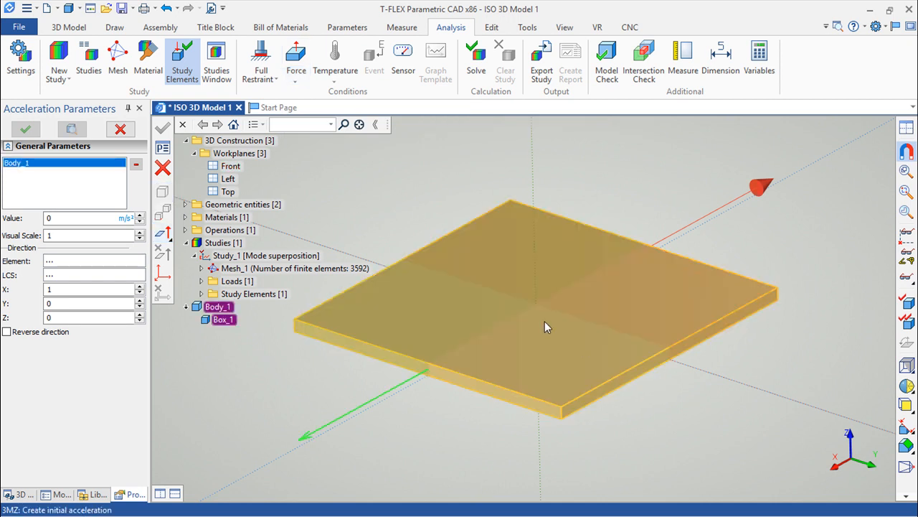
left_click(72, 218)
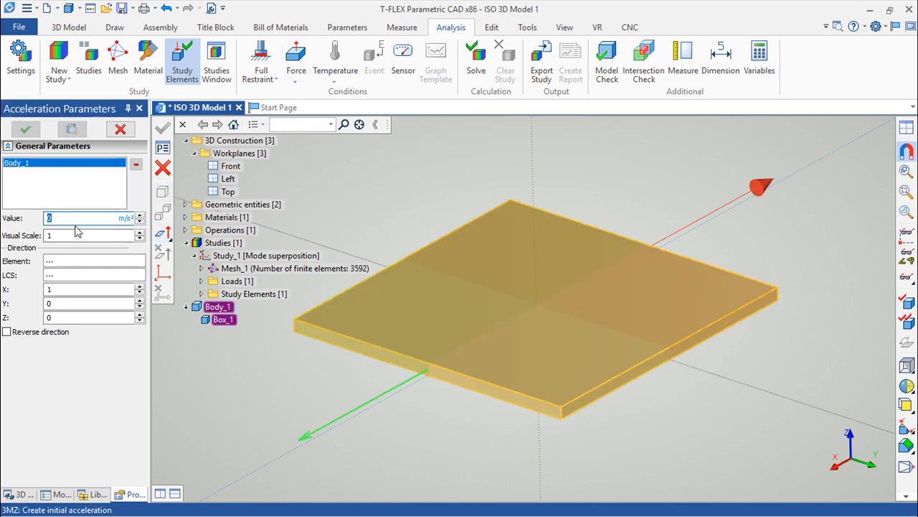
type("5")
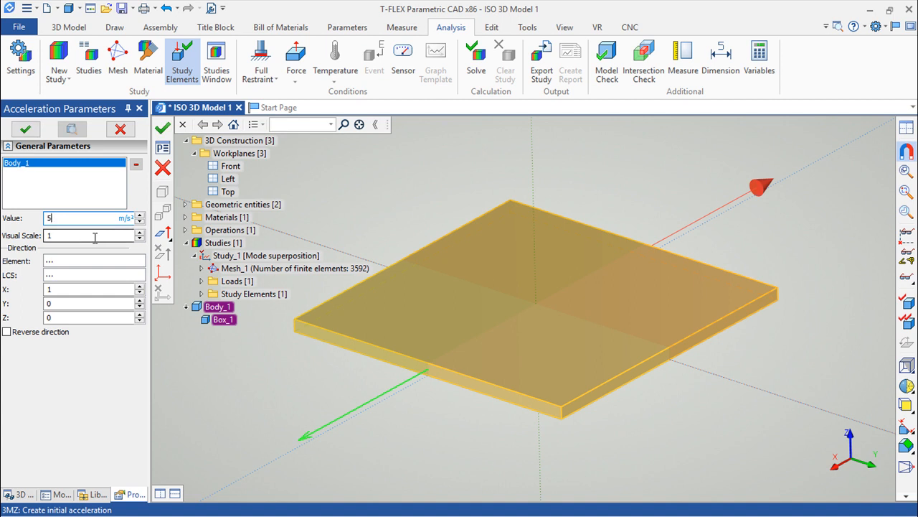
left_click(164, 233)
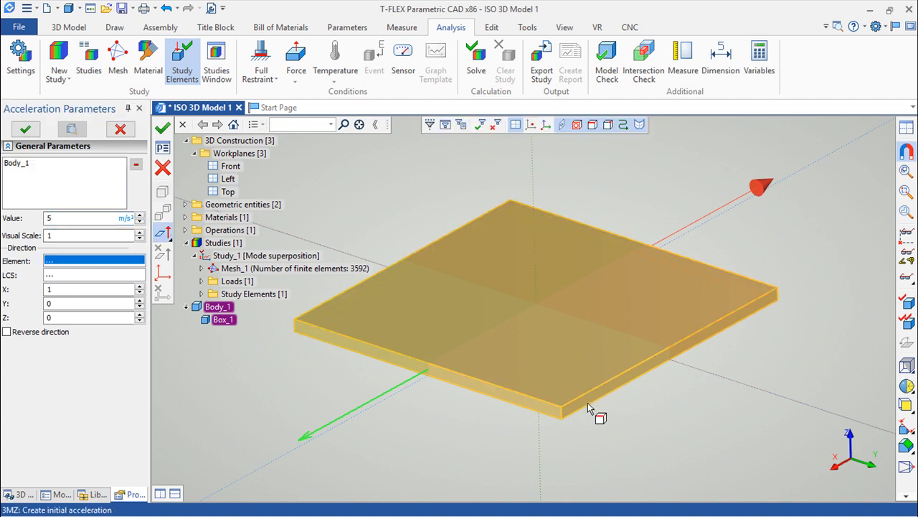
left_click(536, 396)
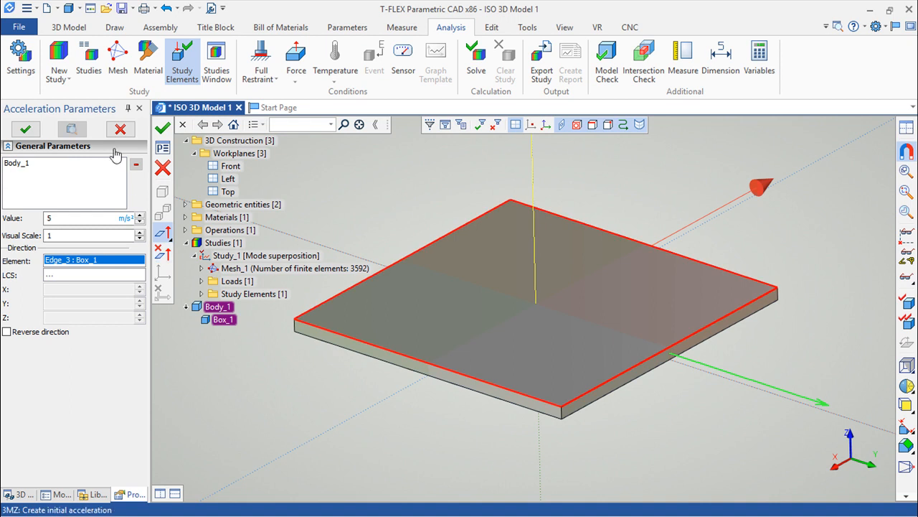
left_click(164, 131)
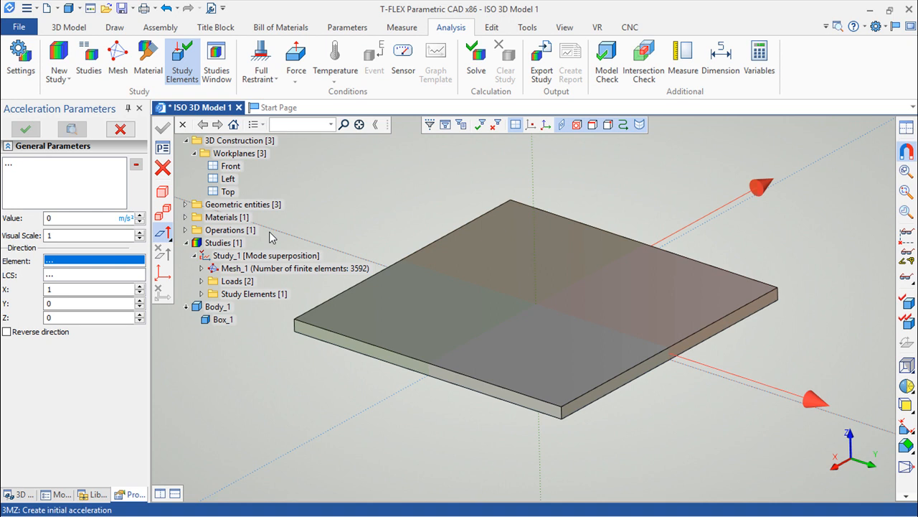
Review the time and initial condition parameters in the study's solve settings, closing them without solving.
left_click(481, 66)
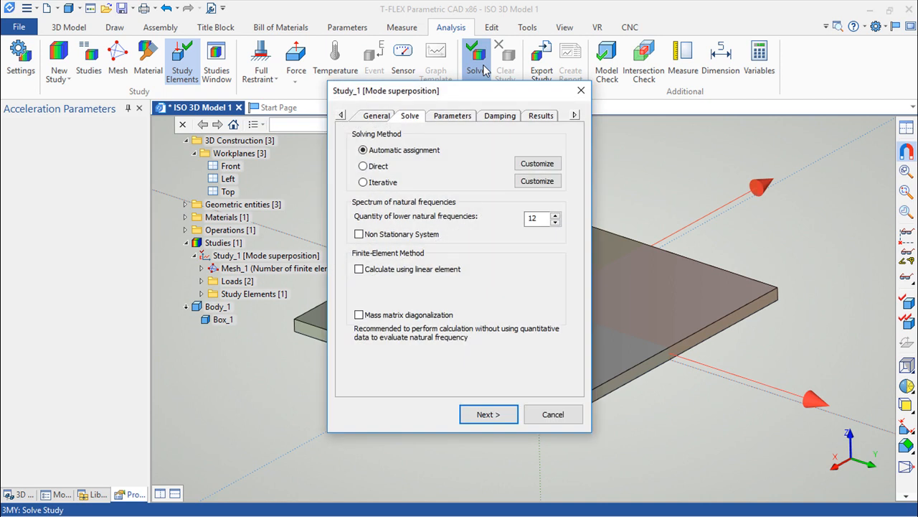
left_click(449, 119)
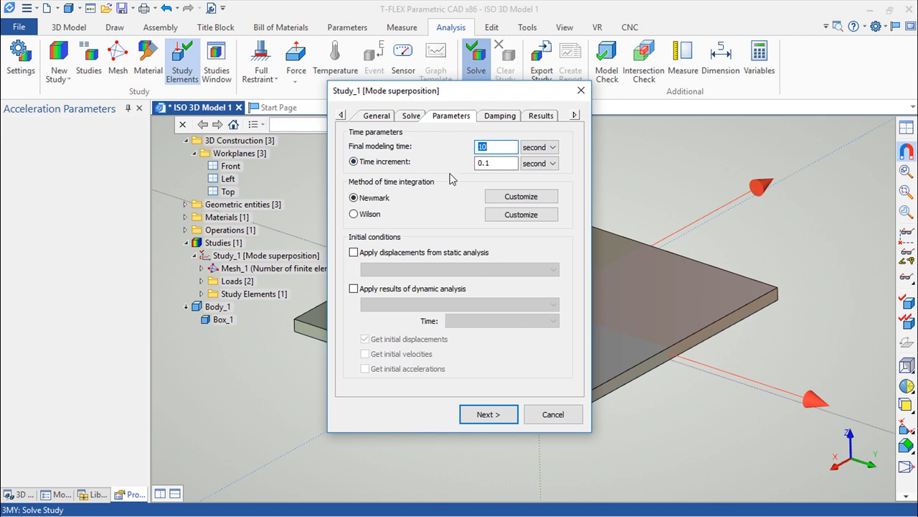
left_click(580, 92)
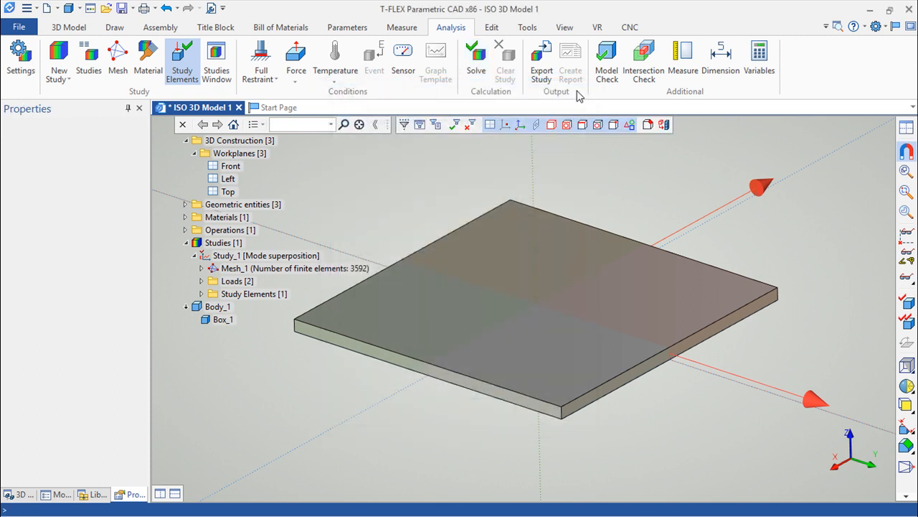
Delete the mode superposition study together with all its related elements.
right_click(222, 258)
left_click(271, 333)
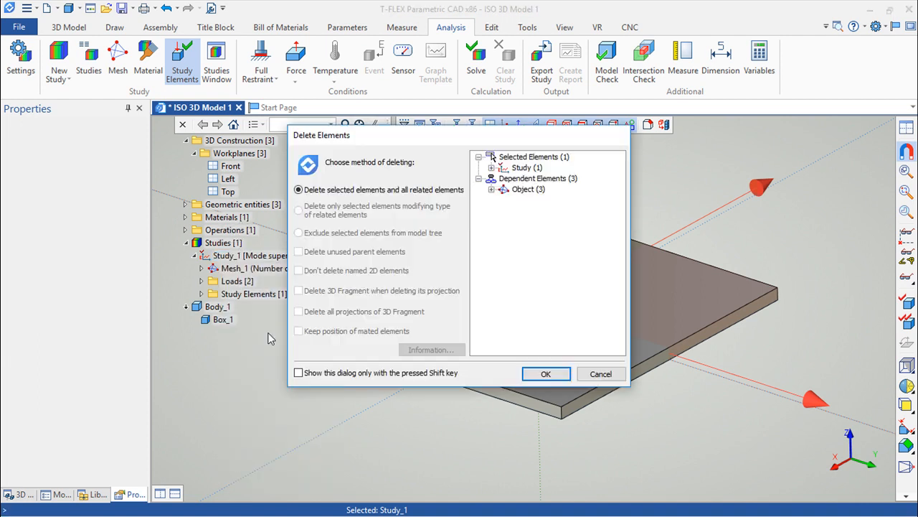
left_click(547, 372)
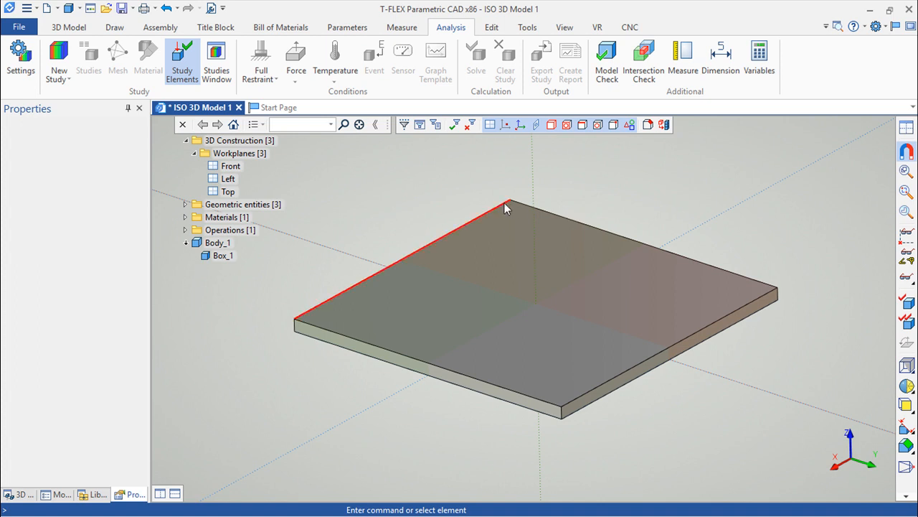
Create a Nonstationary Thermal Process study on the plate body.
left_click(59, 78)
left_click(59, 53)
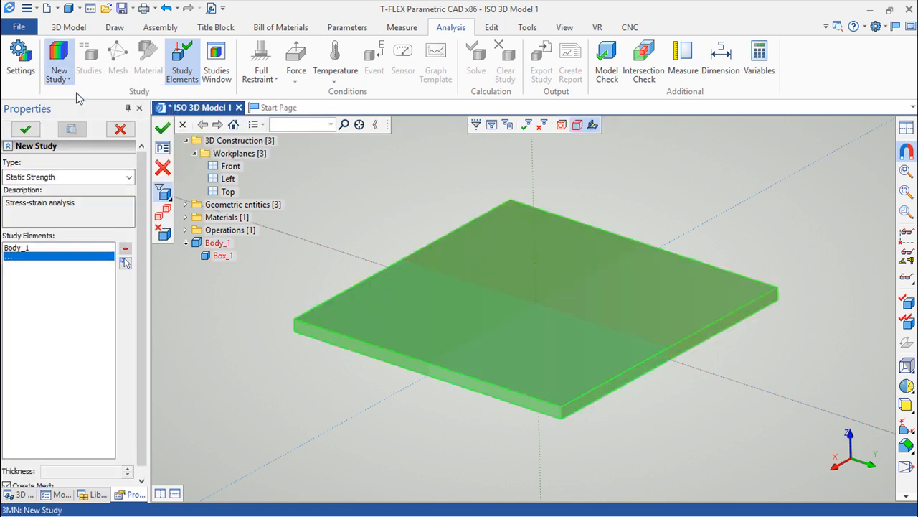
left_click(130, 176)
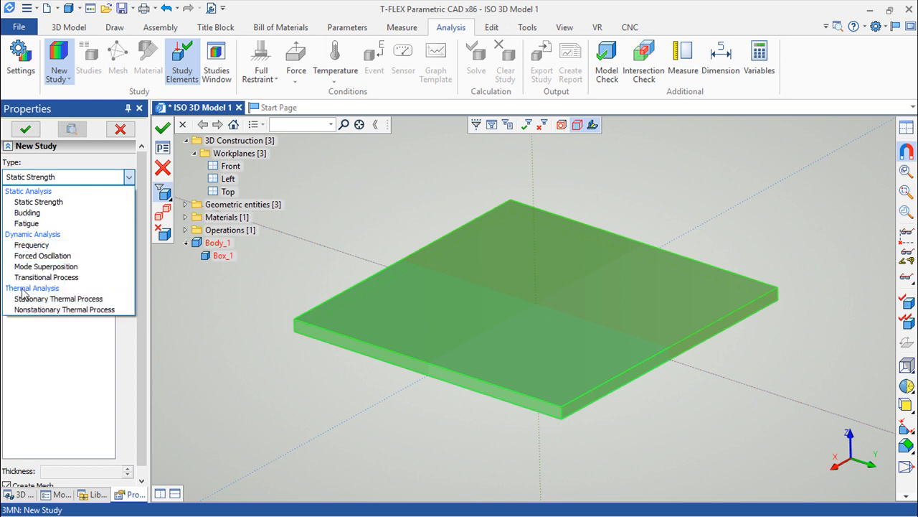
left_click(70, 309)
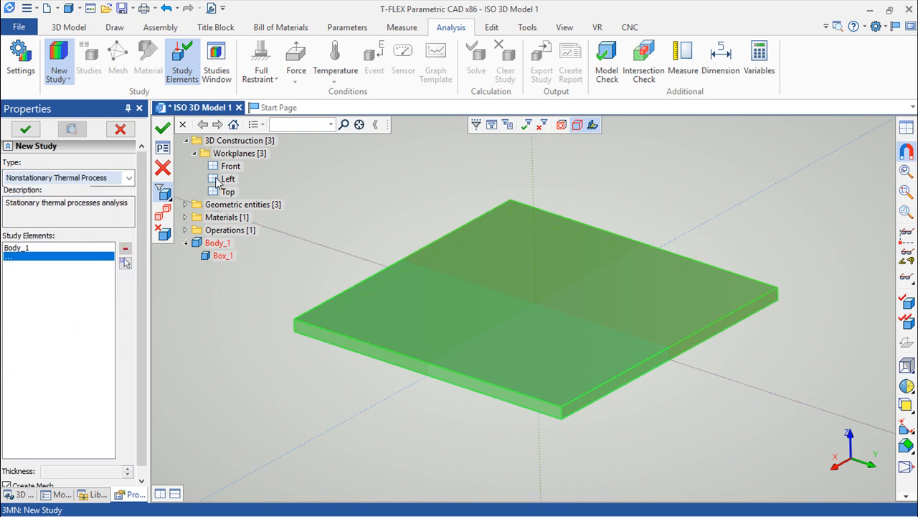
left_click(163, 128)
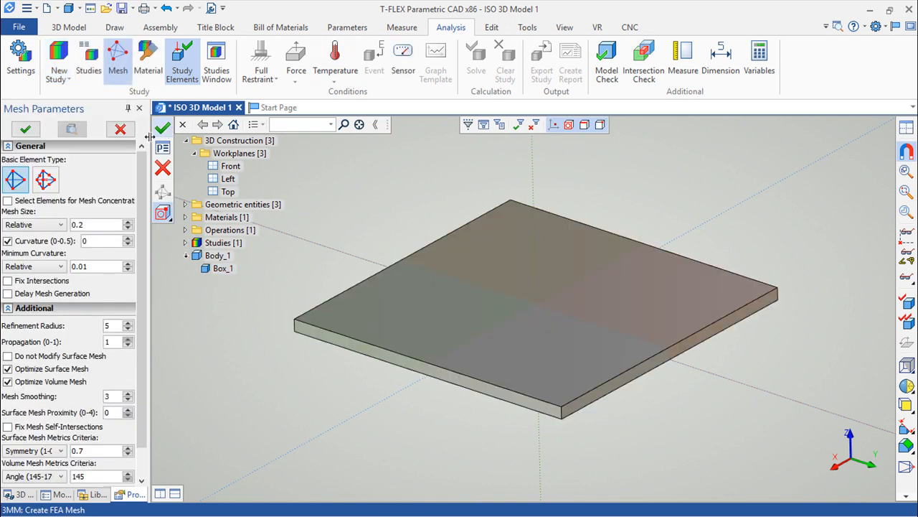
Generate the plate's finite element mesh with a relative mesh size of 0.05.
left_click(88, 224)
key("BackSpace")
type("05")
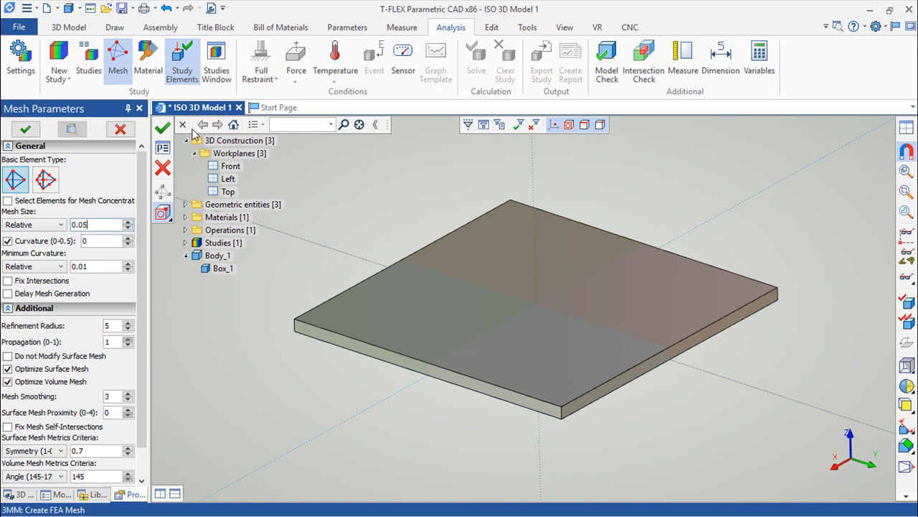
left_click(163, 129)
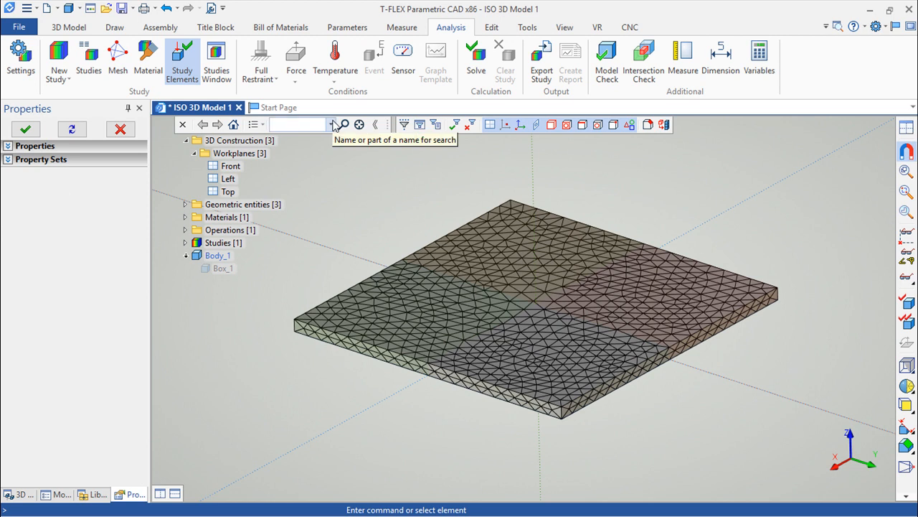
Apply an initial temperature of 20 °C to the whole plate body.
left_click(335, 57)
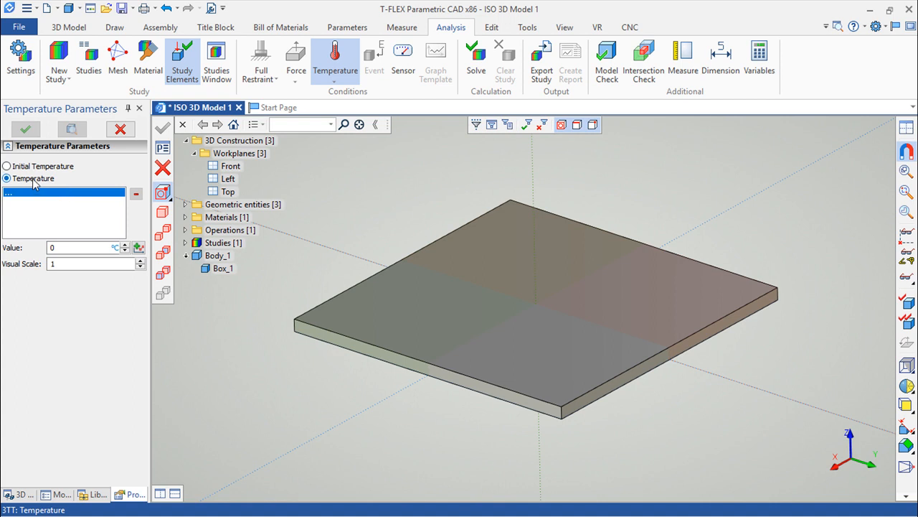
left_click(7, 166)
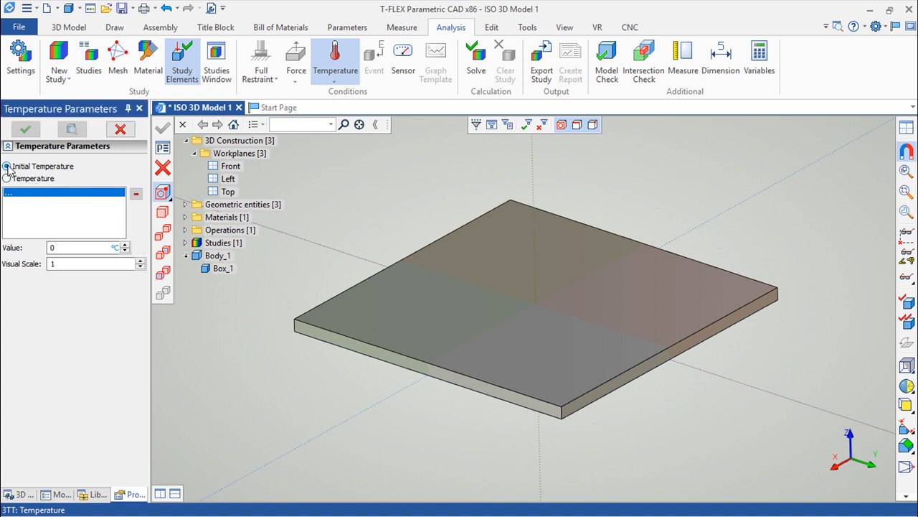
left_click(61, 248)
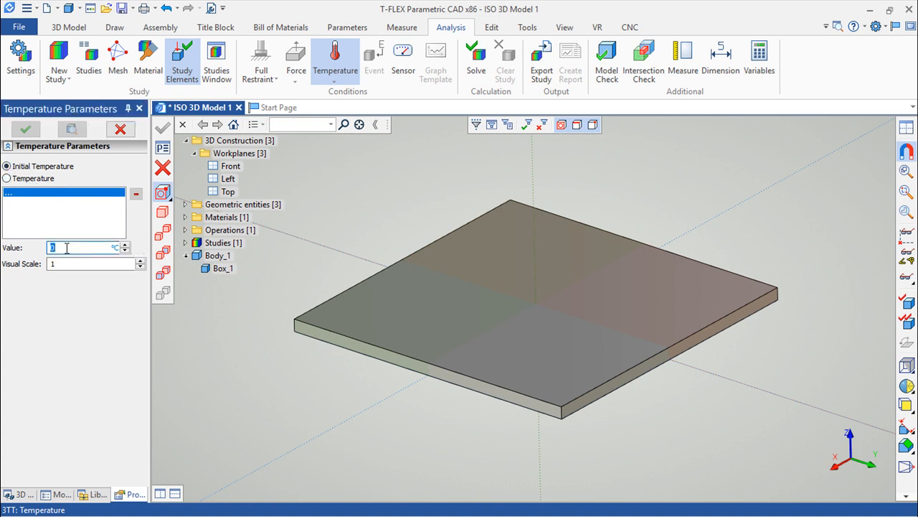
type("20")
left_click(115, 247)
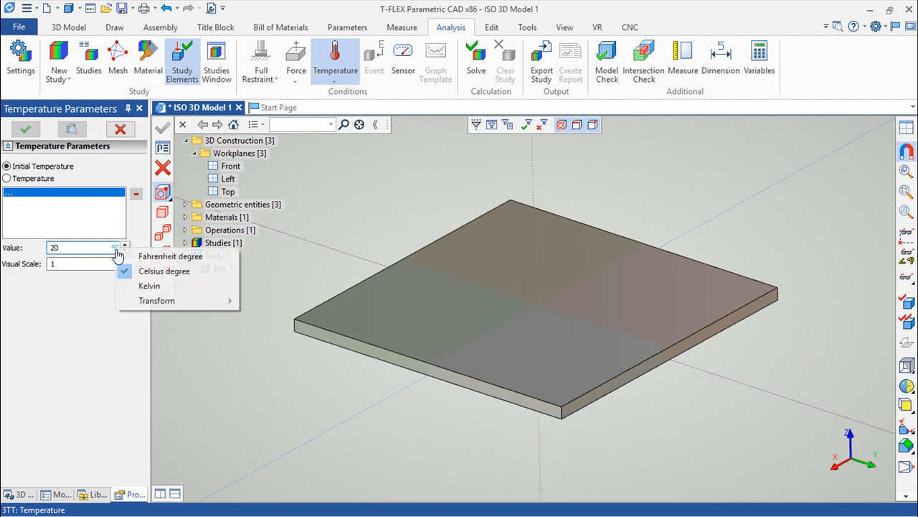
left_click(148, 287)
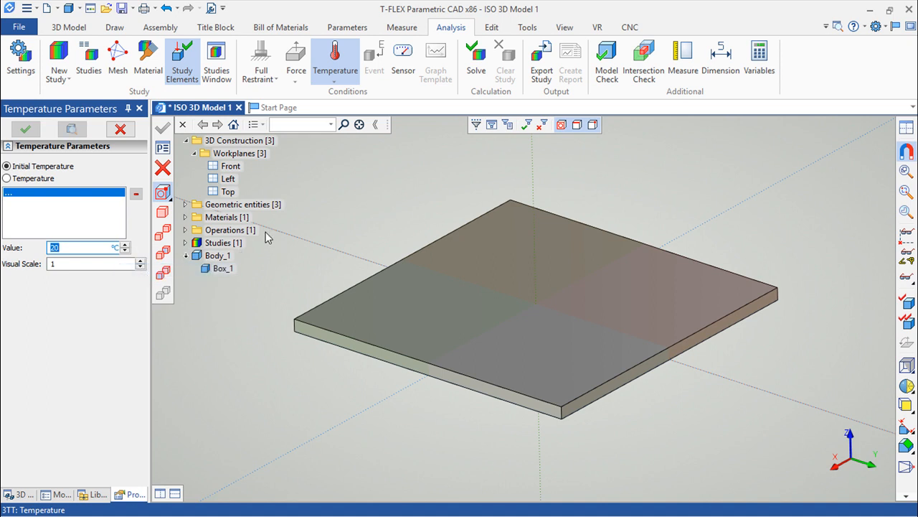
left_click(162, 212)
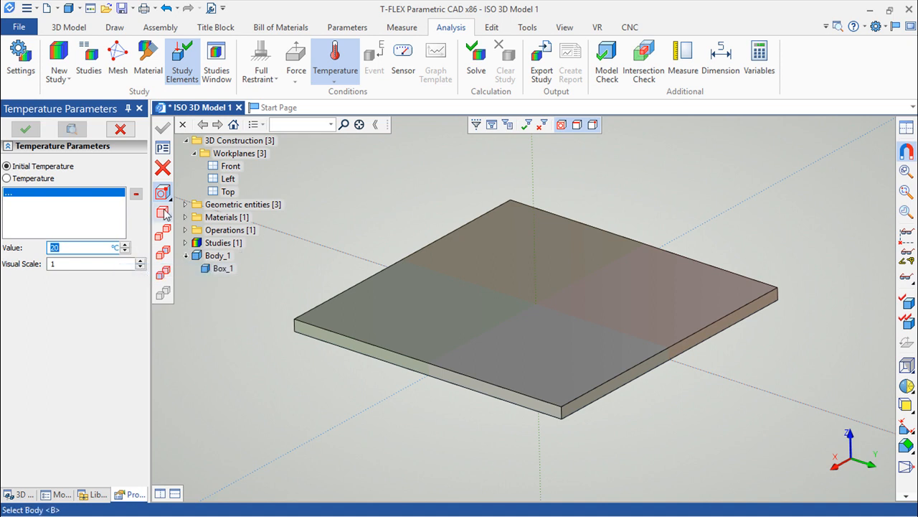
left_click(495, 339)
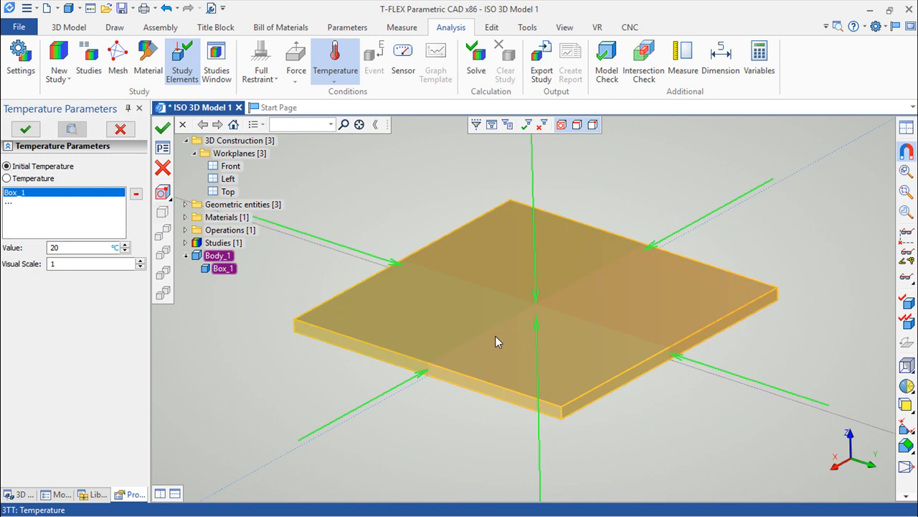
left_click(164, 129)
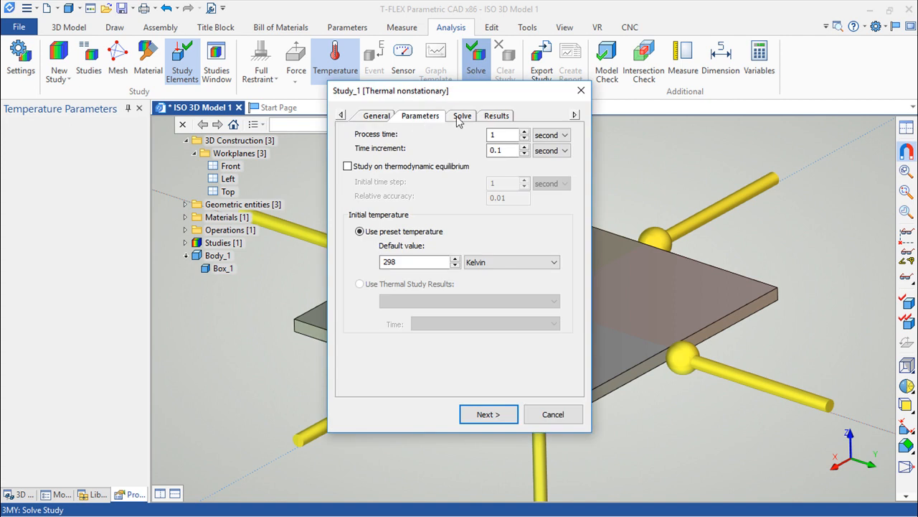
In the thermal study's solve parameters, set the process time to 1 second and the default initial temperature's unit to Kelvin.
double_click(508, 135)
type("1")
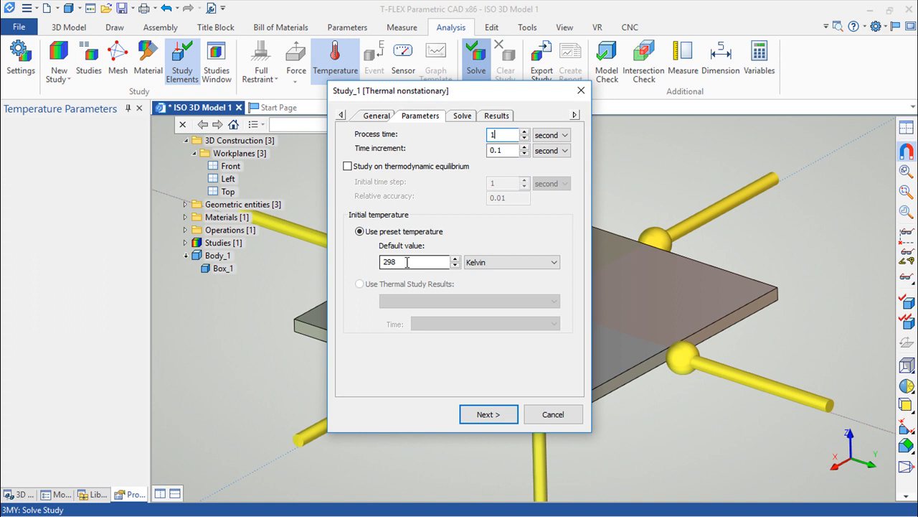
left_click(554, 264)
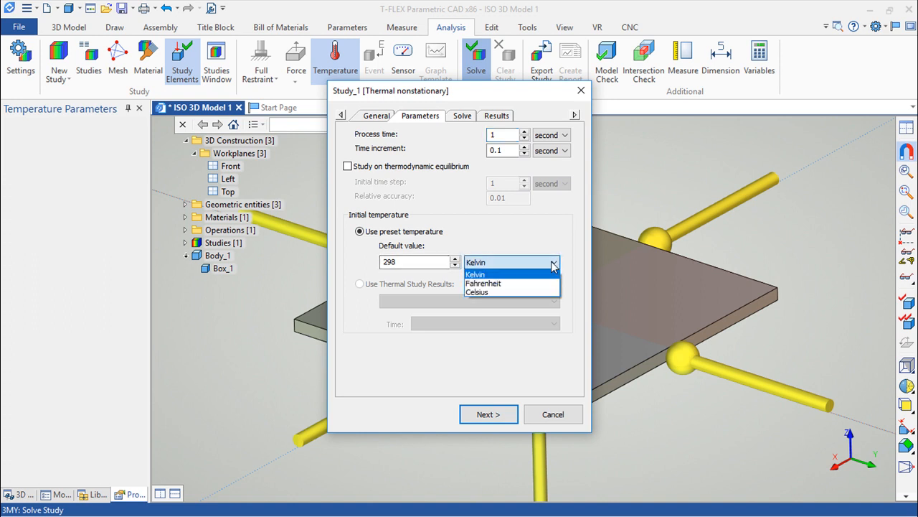
left_click(545, 274)
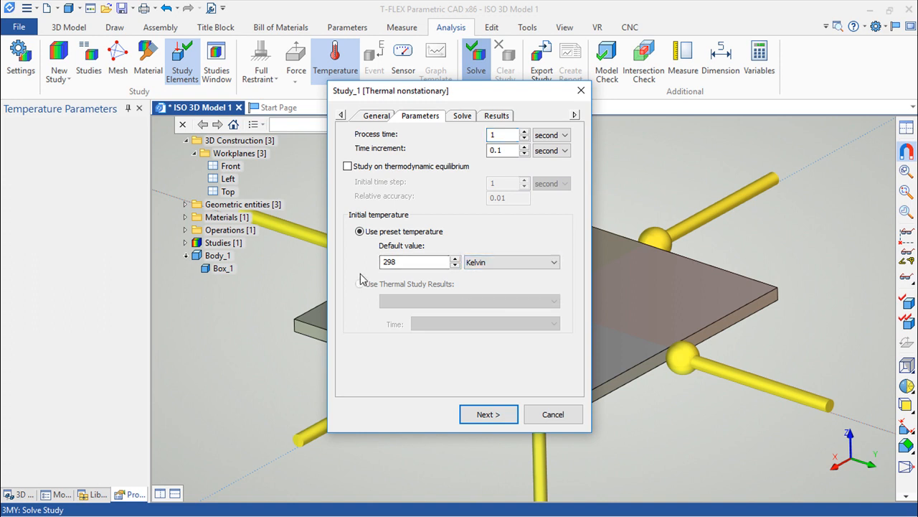